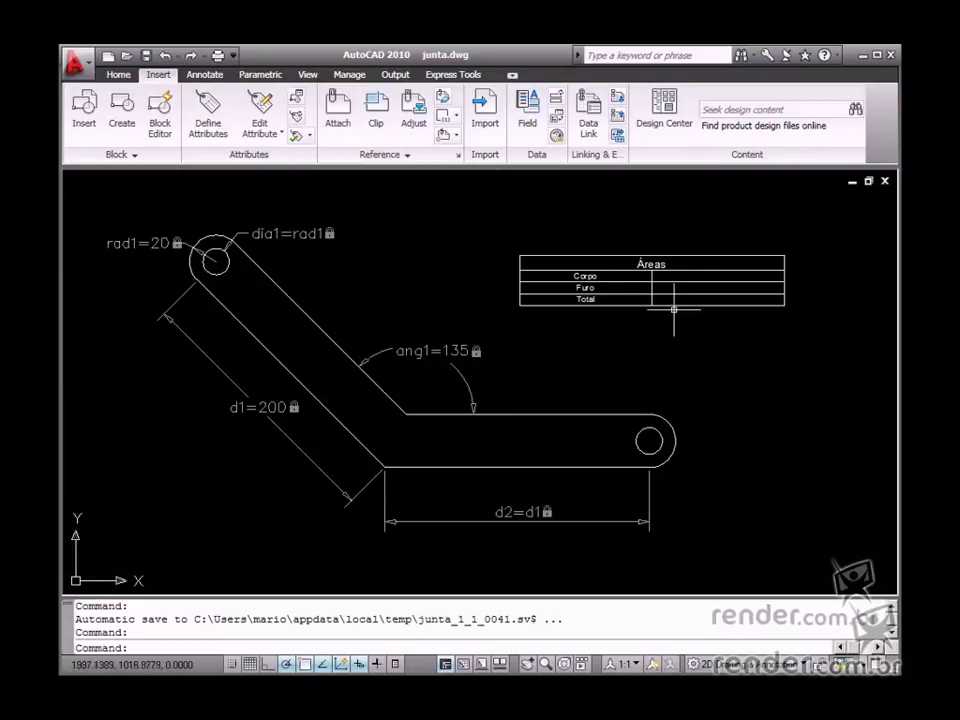
Start a field from Insert > Field using the Objects category and Object field name.
click(527, 108)
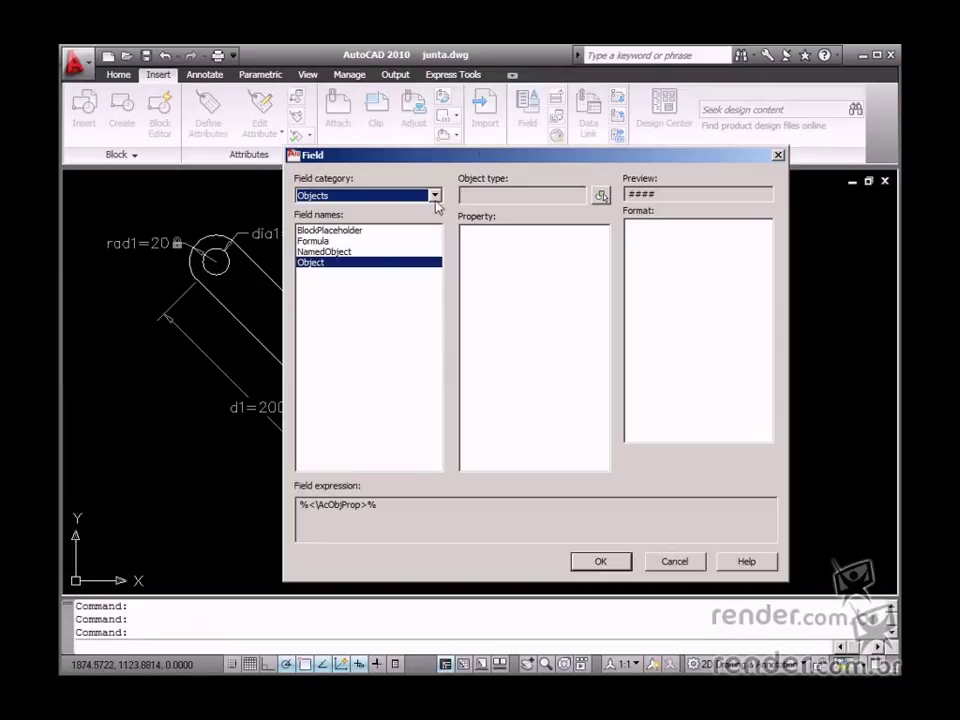
click(362, 195)
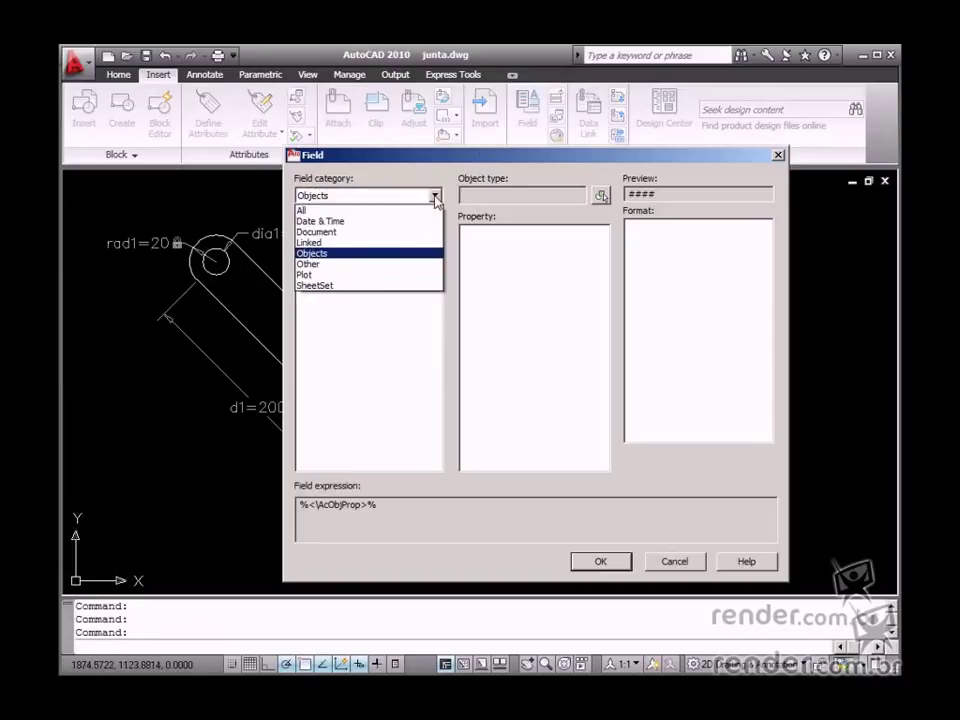
click(318, 257)
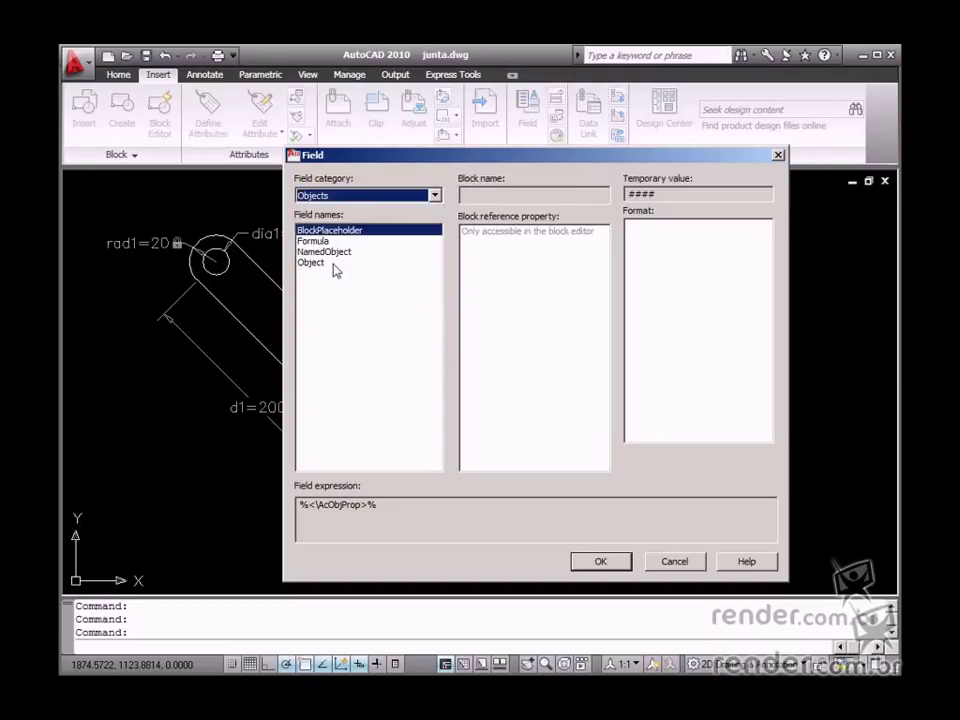
click(312, 262)
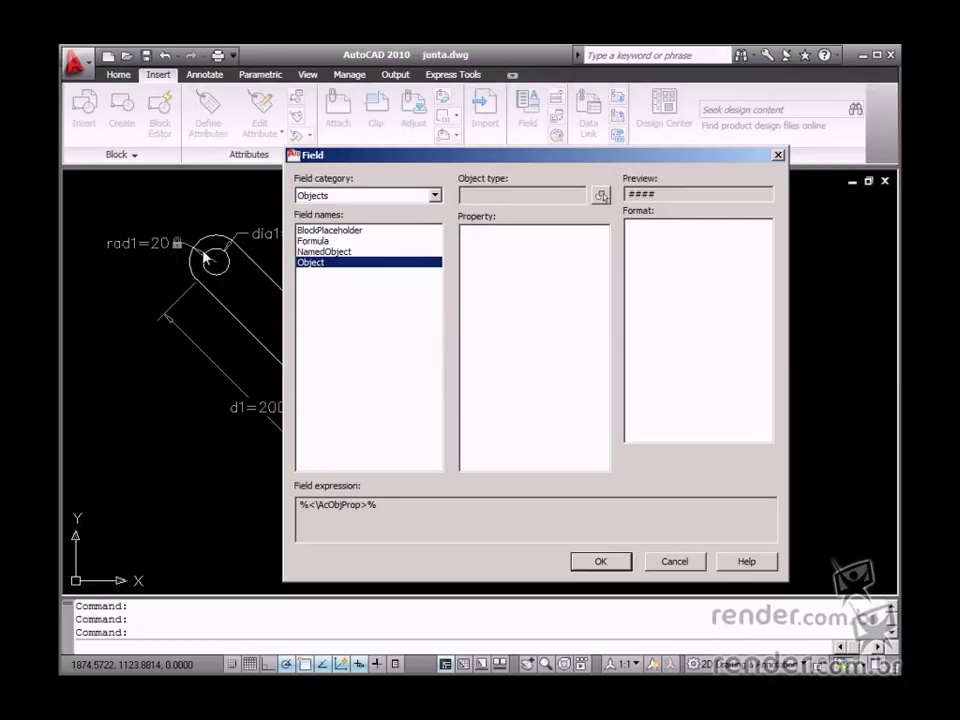
Link the field to the d2 dimensional constraint's Value property, previewing 200.
click(601, 196)
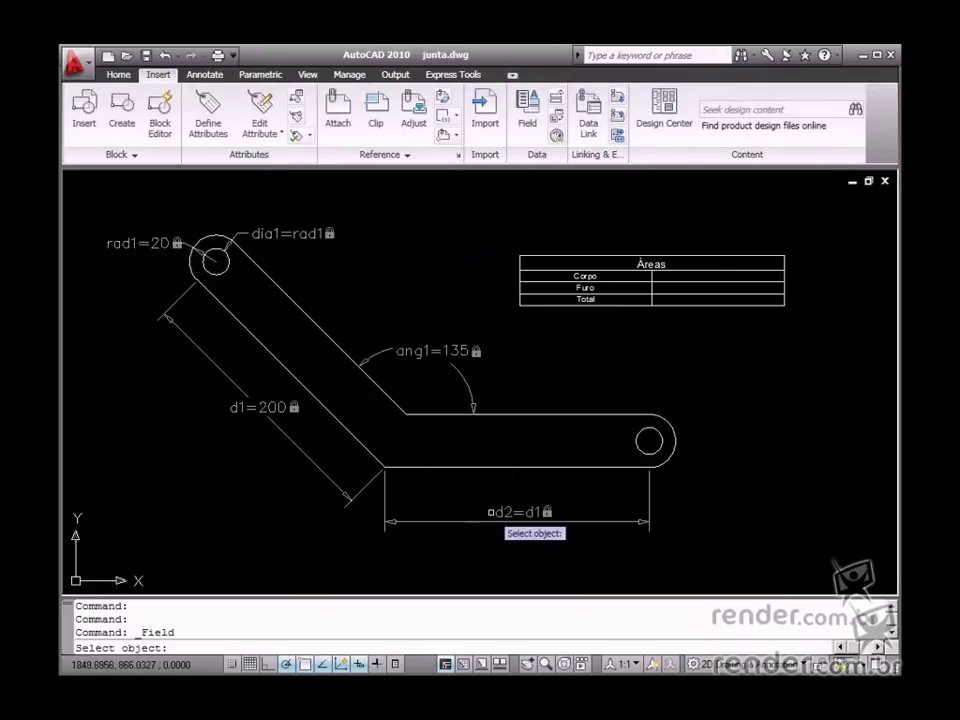
click(510, 518)
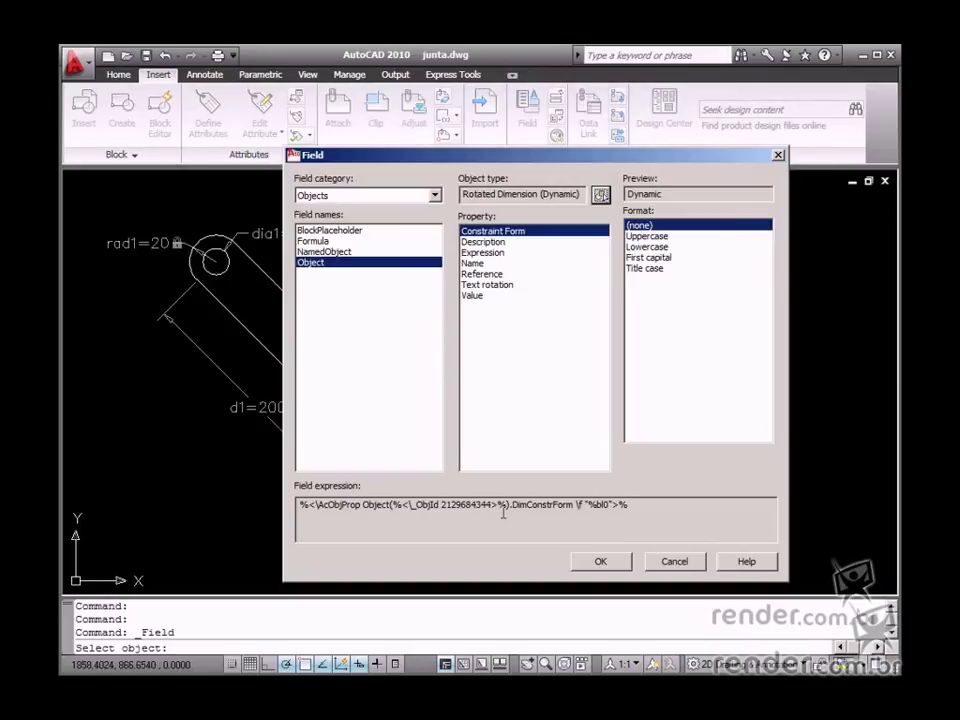
click(487, 254)
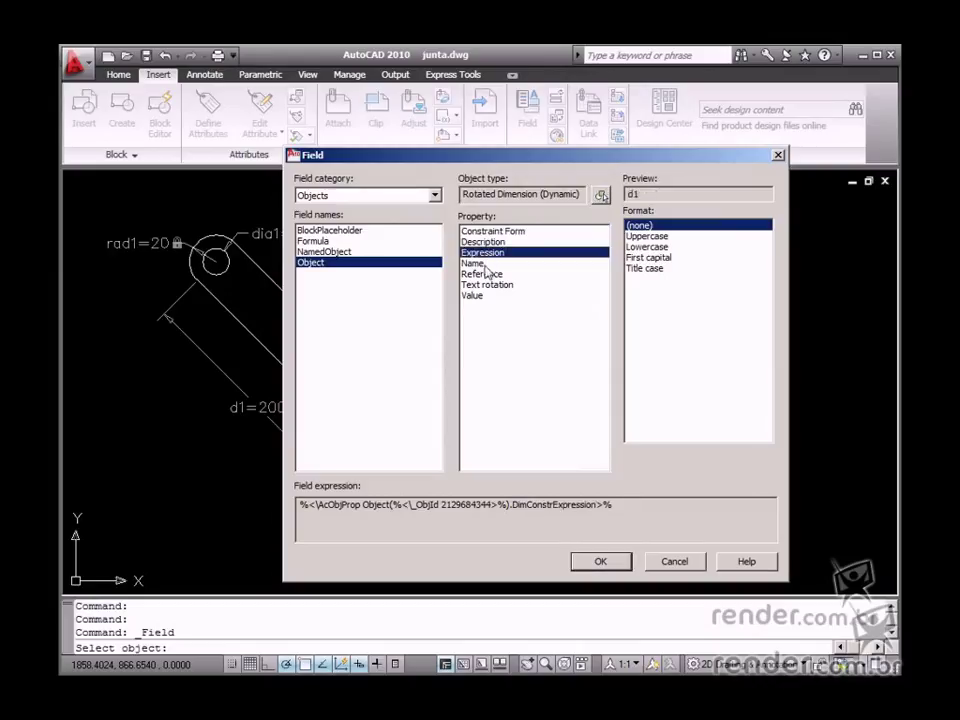
click(495, 264)
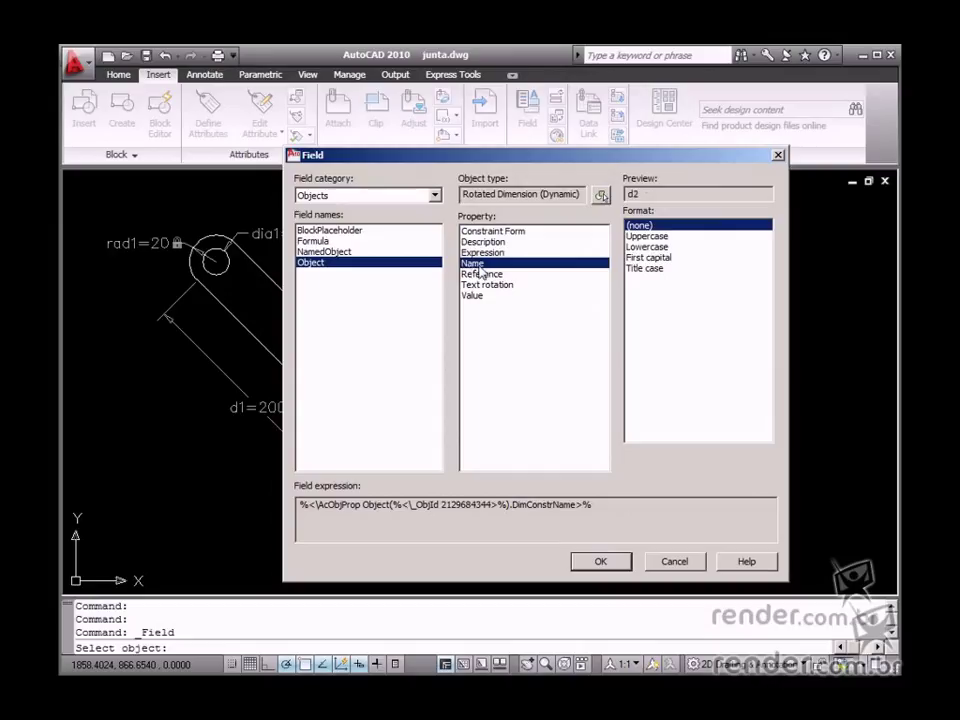
click(475, 297)
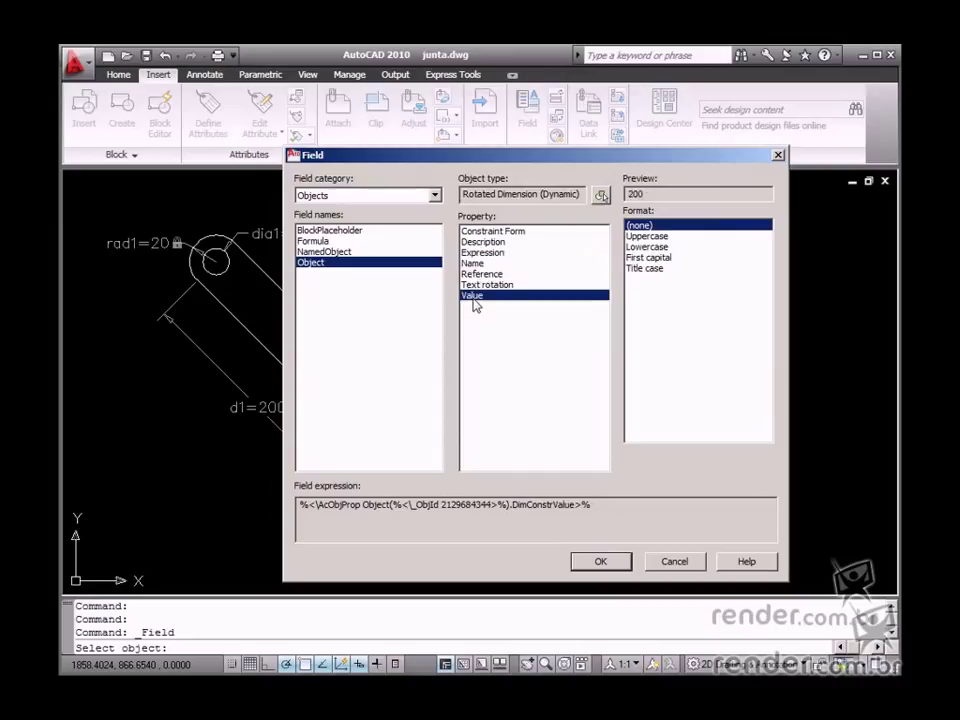
Place the 200 field as MText at the bracket's lower right and restore the full view.
click(600, 562)
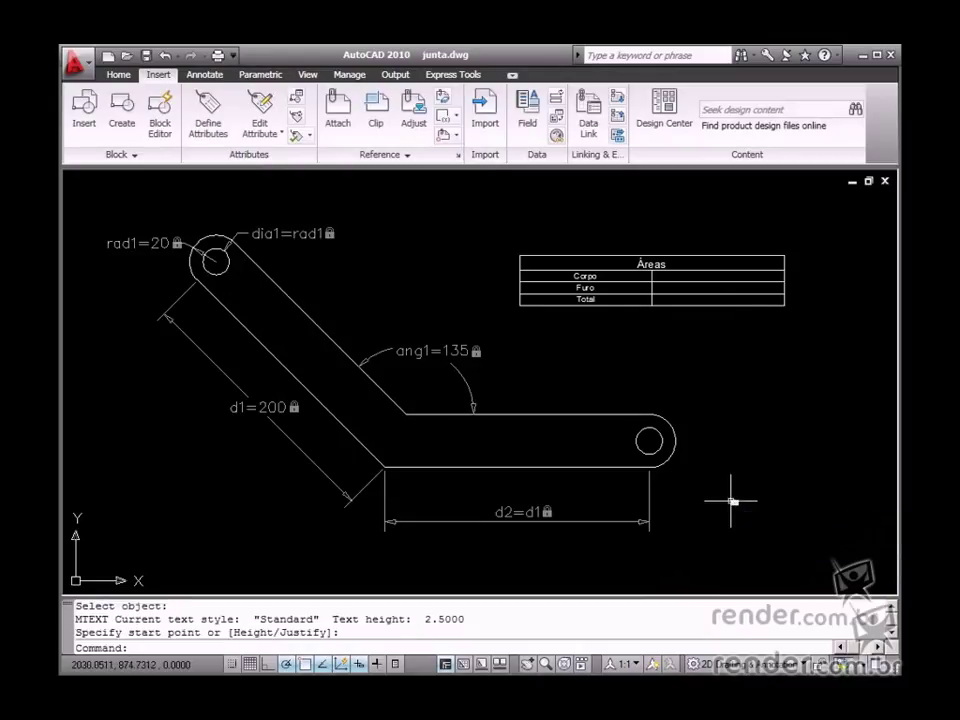
scroll(731, 500, up, 6)
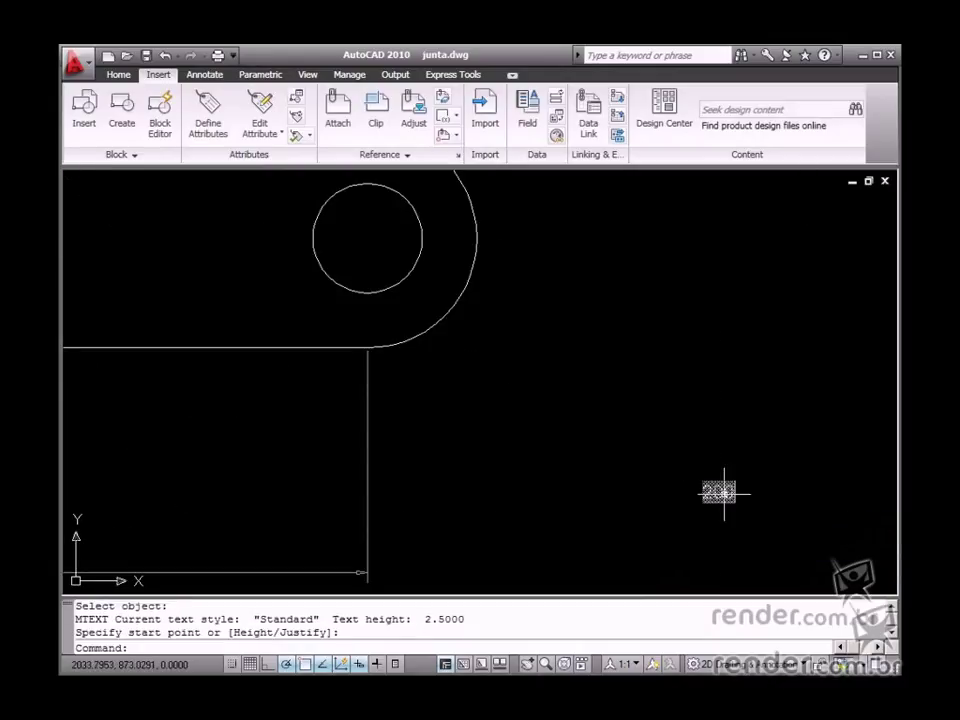
scroll(716, 491, down, 5)
mouse_move(500, 333)
middle_down()
mouse_move(563, 387)
mouse_move(609, 392)
mouse_move(600, 389)
middle_up()
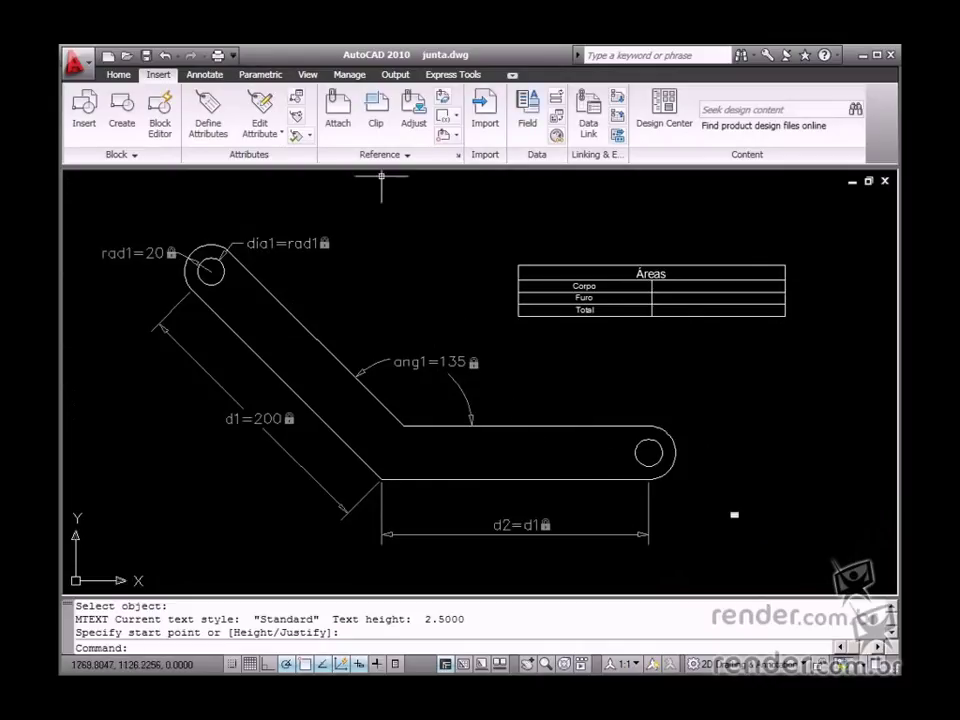
click(526, 125)
click(600, 197)
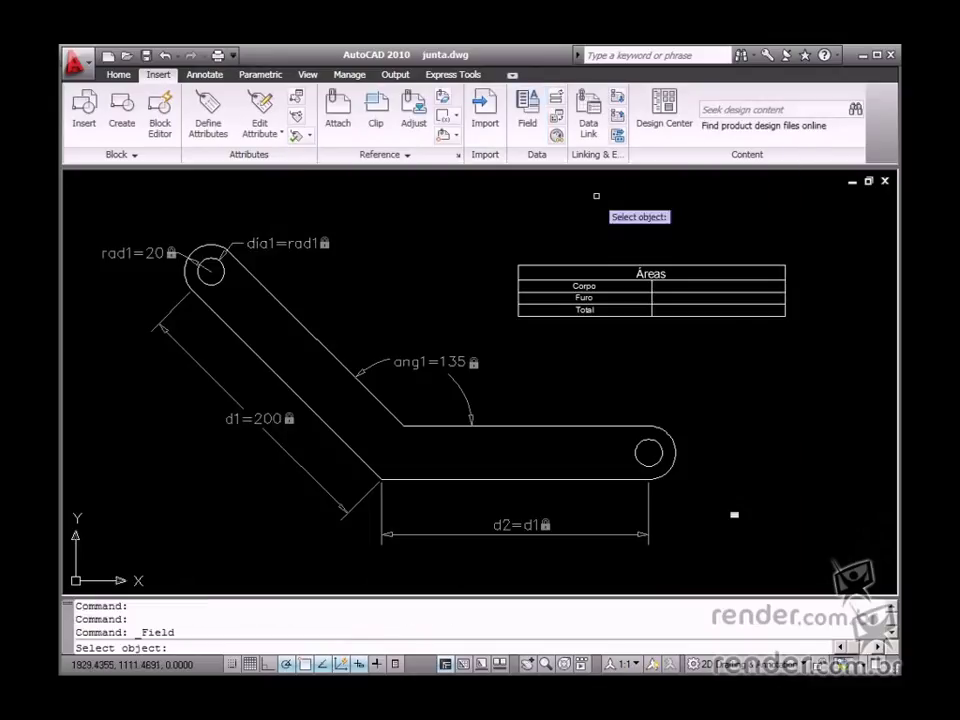
click(284, 302)
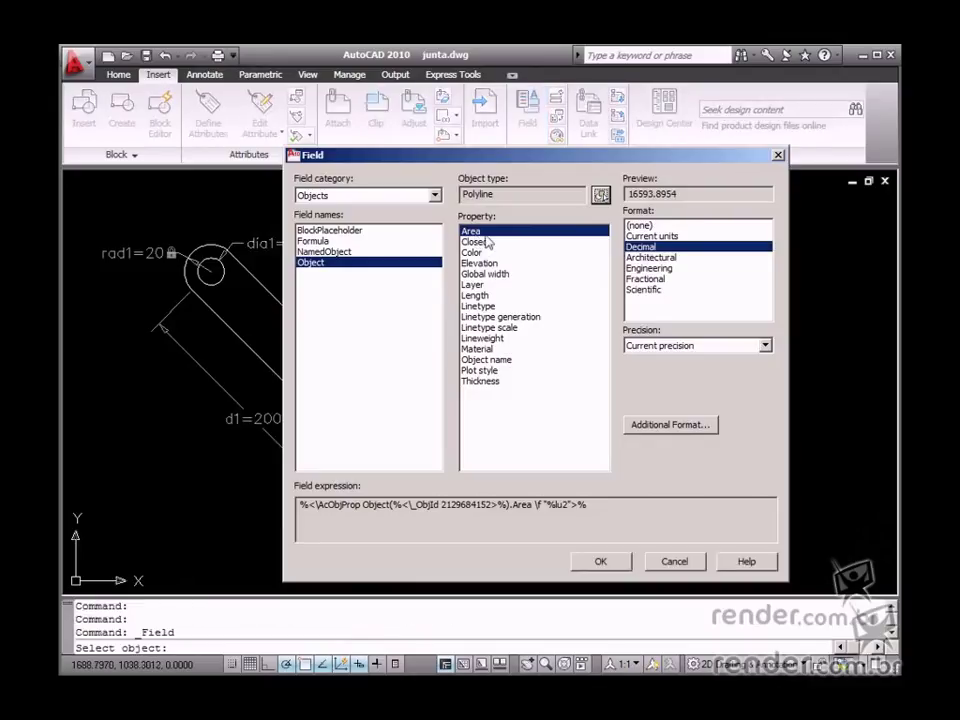
click(676, 562)
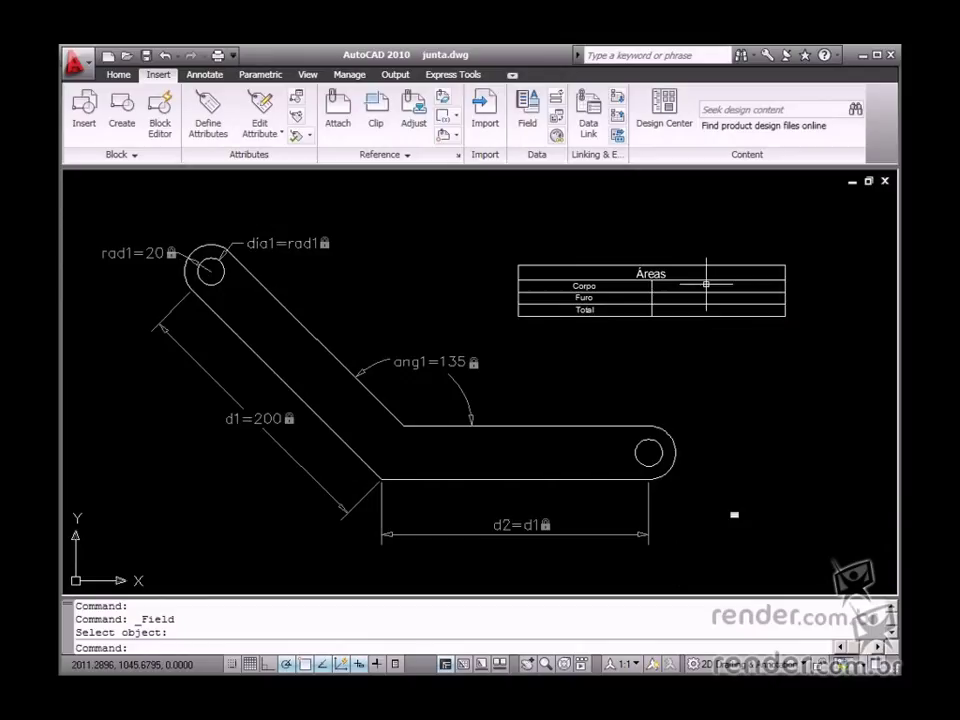
Begin editing the empty Corpo value cell B2 of the Áreas table.
click(706, 284)
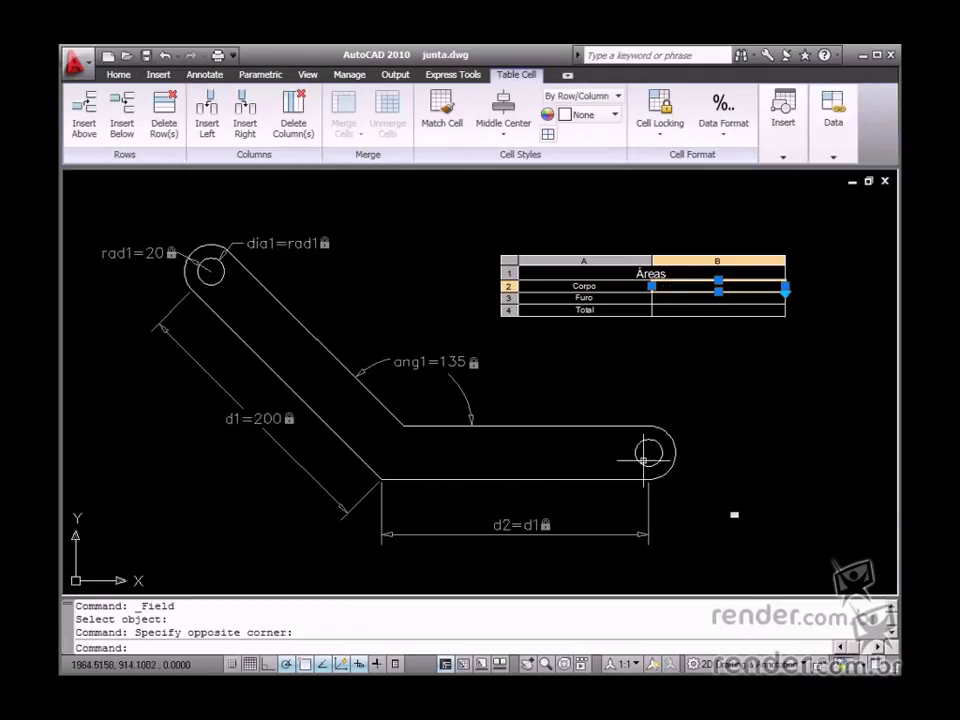
double_click(698, 285)
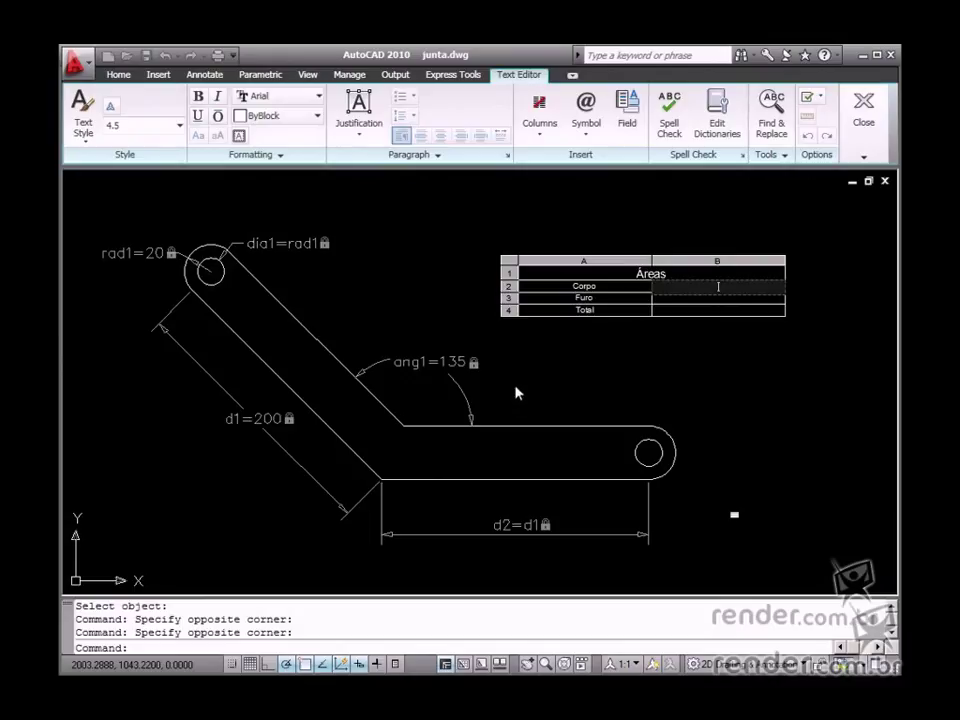
Insert the bracket outline's area field (16593.8954) into the Corpo cell B2.
click(627, 115)
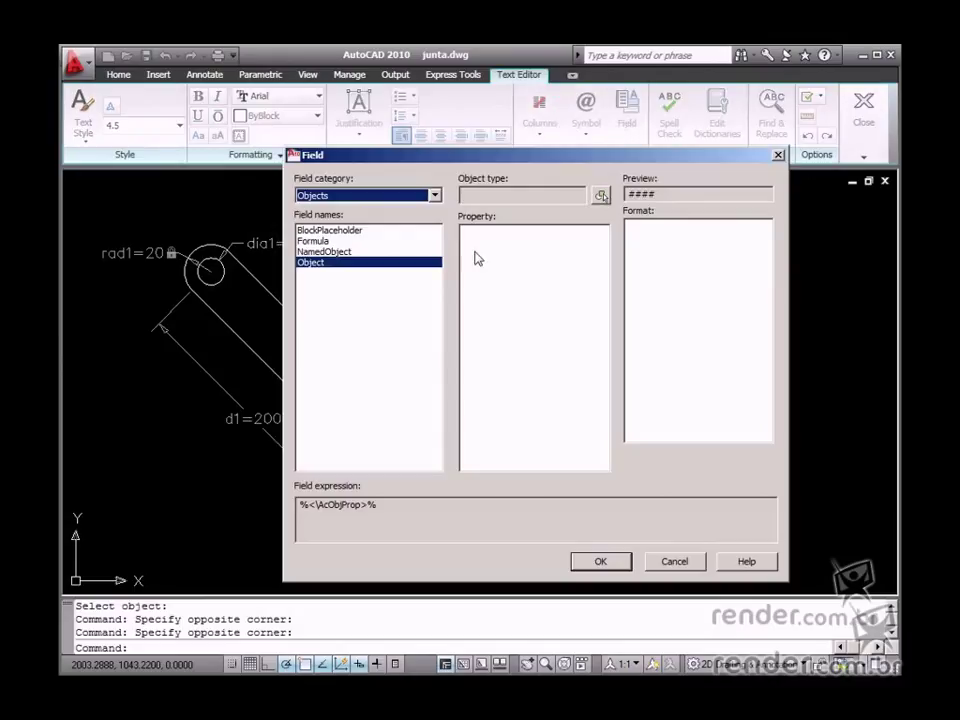
click(600, 195)
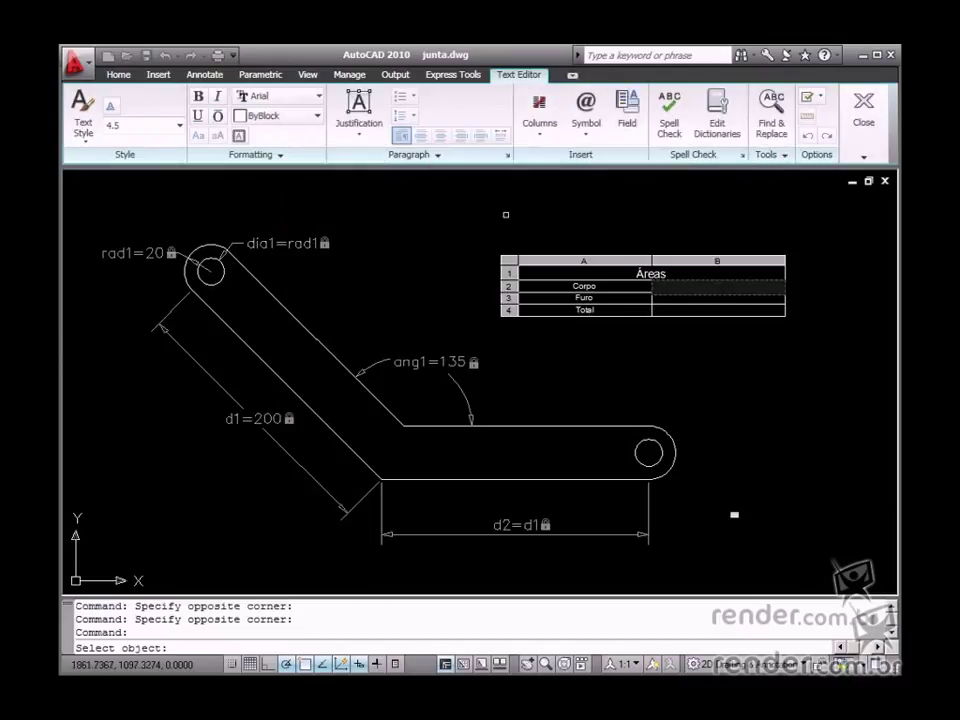
click(314, 336)
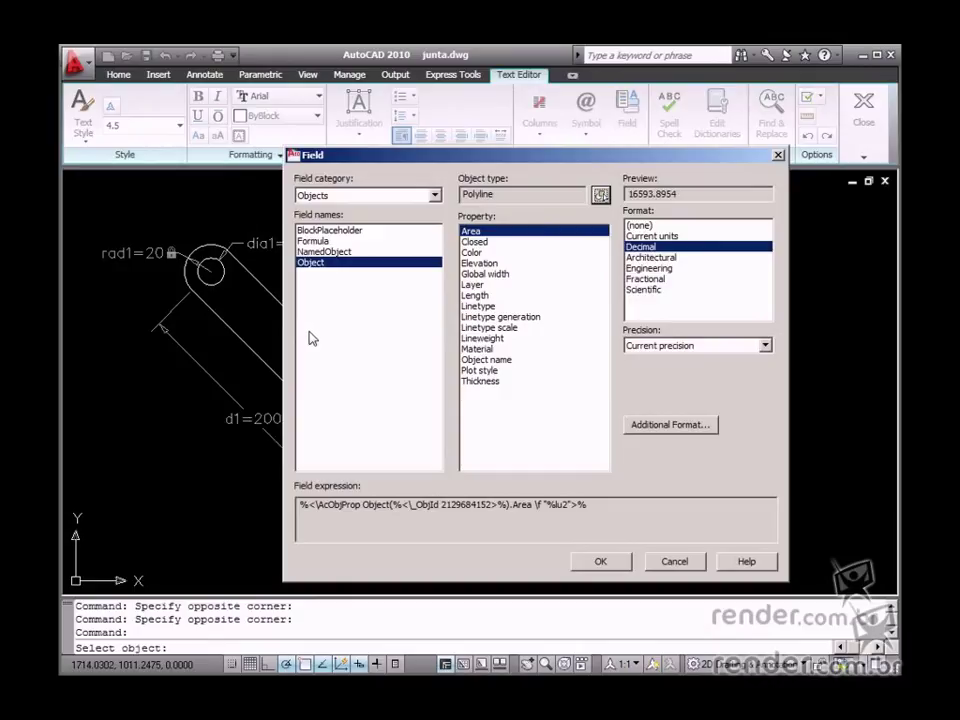
click(601, 560)
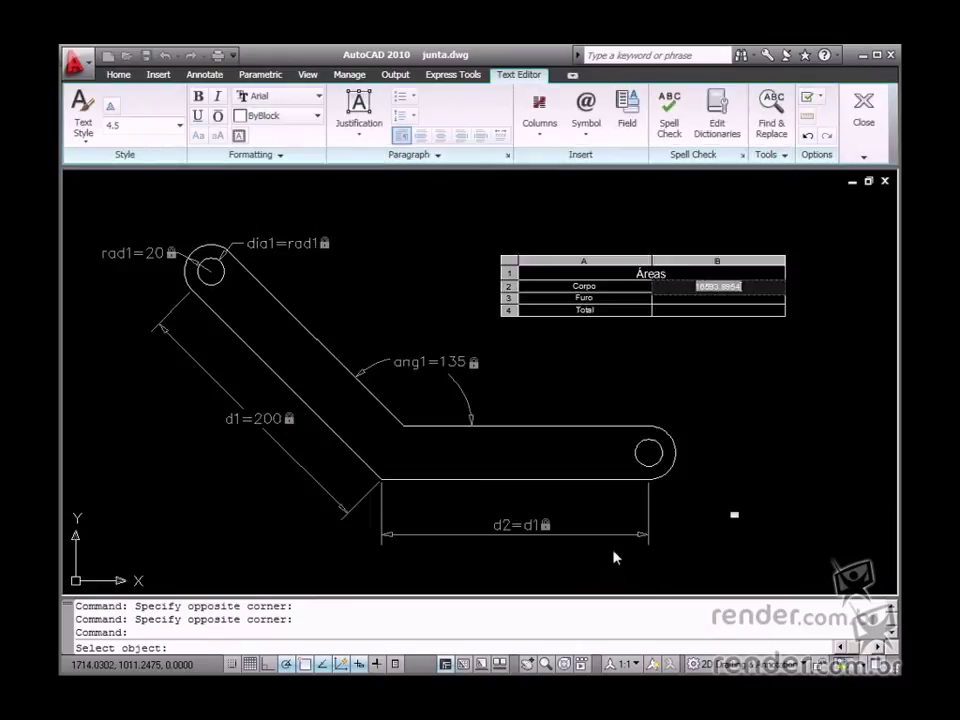
click(716, 309)
Insert the hole circle's area field (314.1593) into the Furo cell B3.
double_click(718, 298)
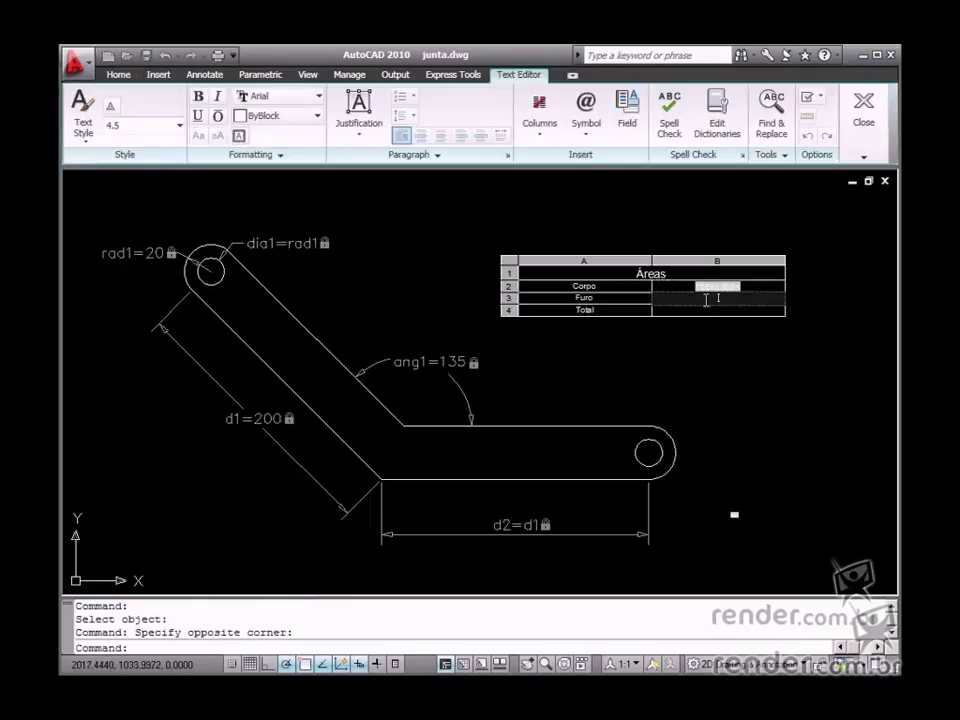
click(626, 115)
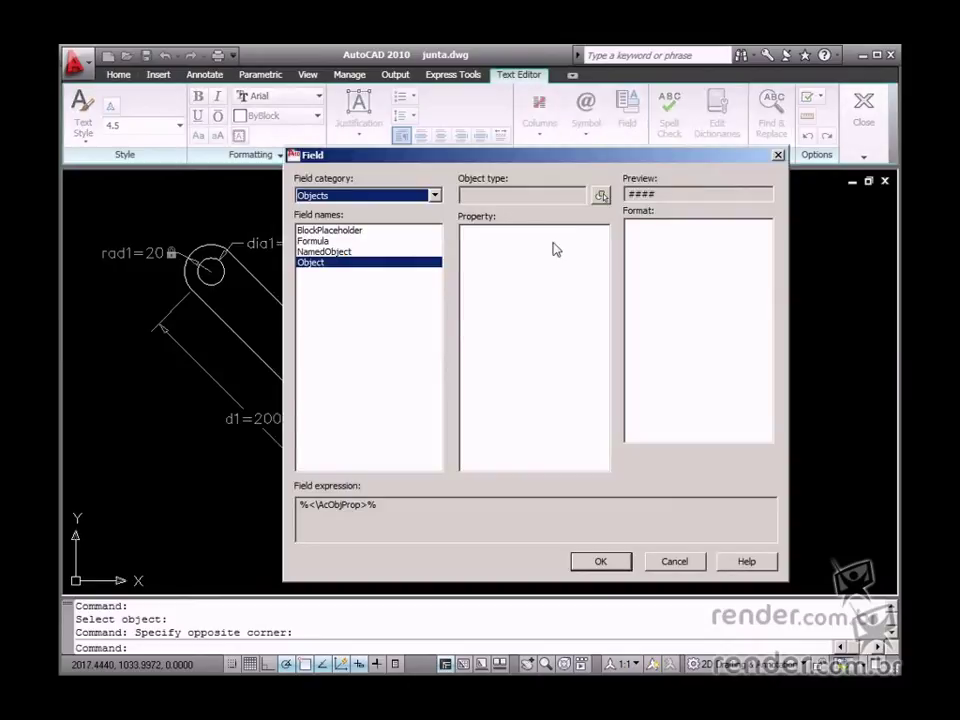
click(601, 198)
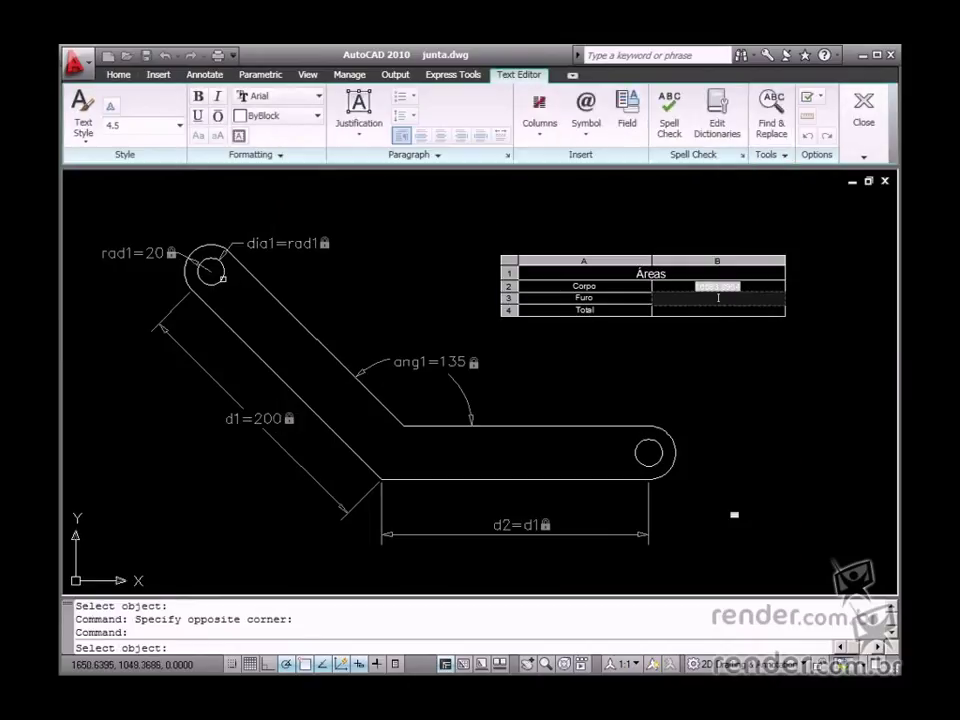
click(224, 279)
click(588, 563)
Enter the formula =b2-(2*b3) in the Total cell B4 to compute the net area.
click(703, 317)
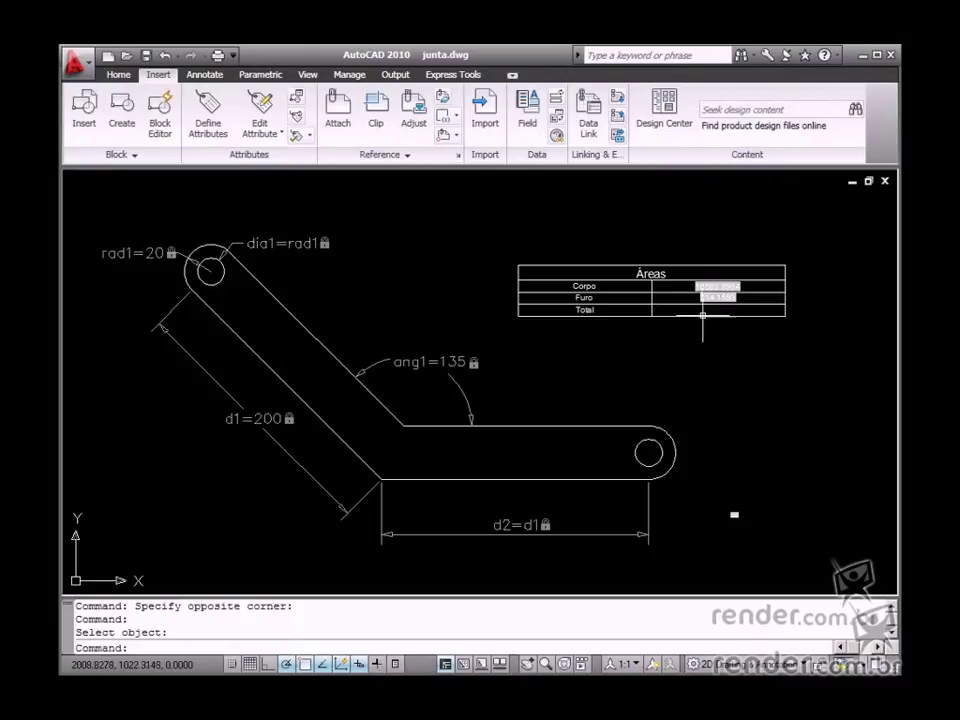
click(718, 322)
click(692, 325)
double_click(692, 325)
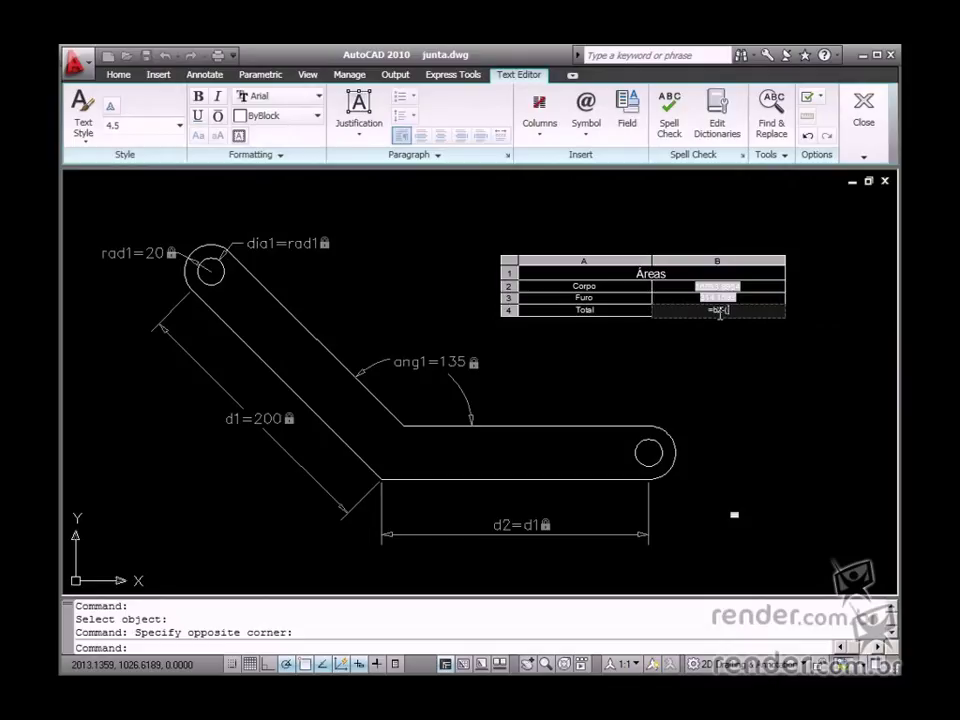
text(-(2*b3))
click(706, 330)
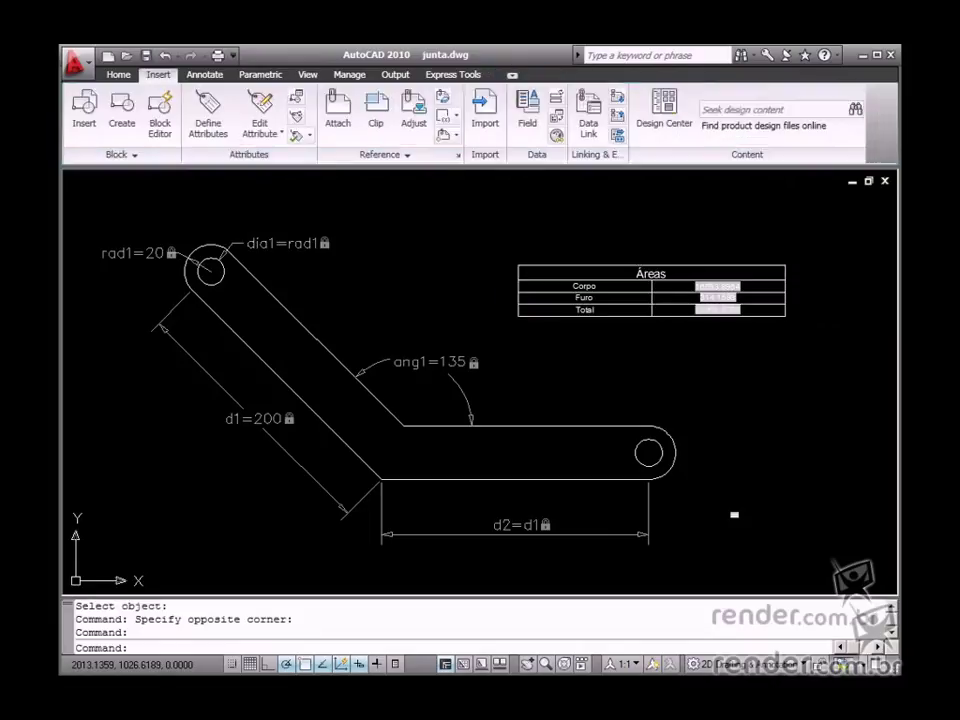
Change the d1 constraint to 300, lengthening the bracket's arm.
double_click(265, 418)
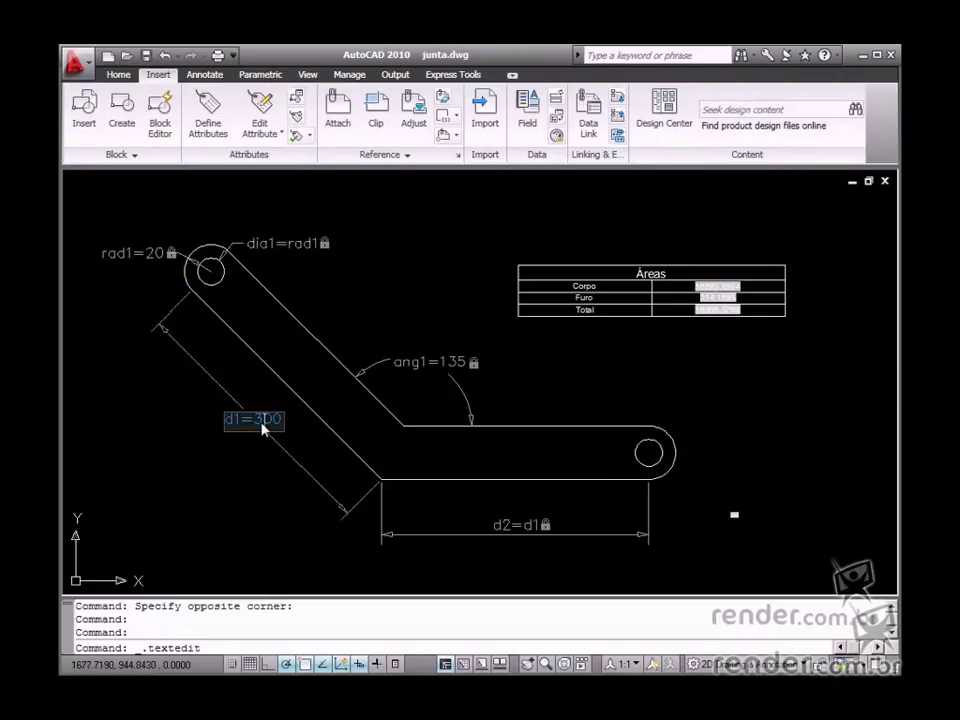
text(300)
key(Return)
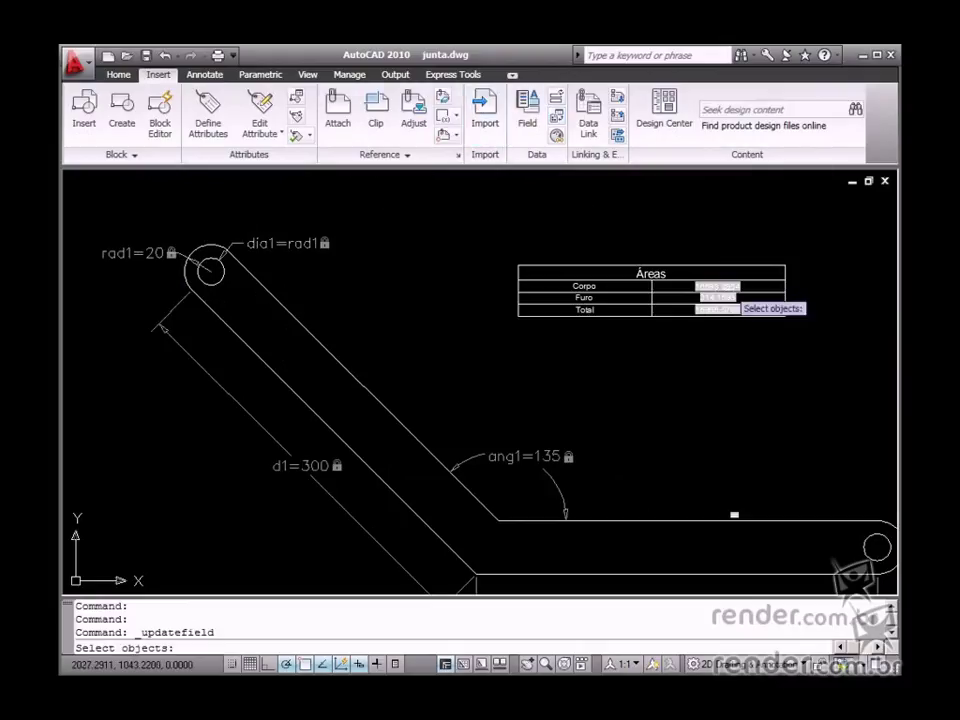
Update all three area fields by window-selecting the Áreas table.
click(715, 305)
click(698, 308)
click(700, 310)
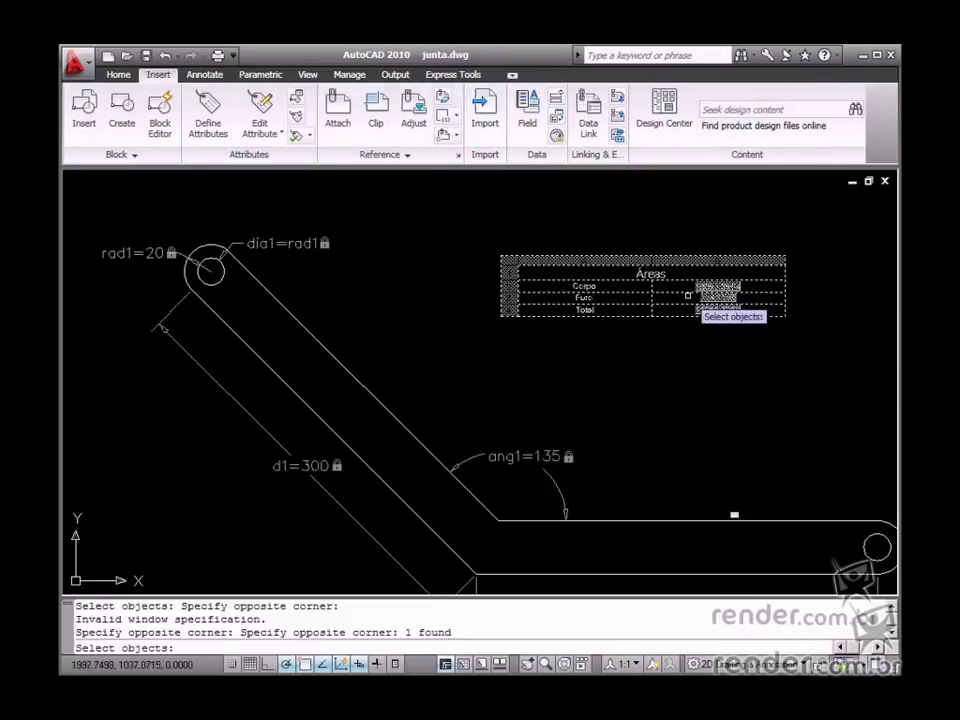
key(Return)
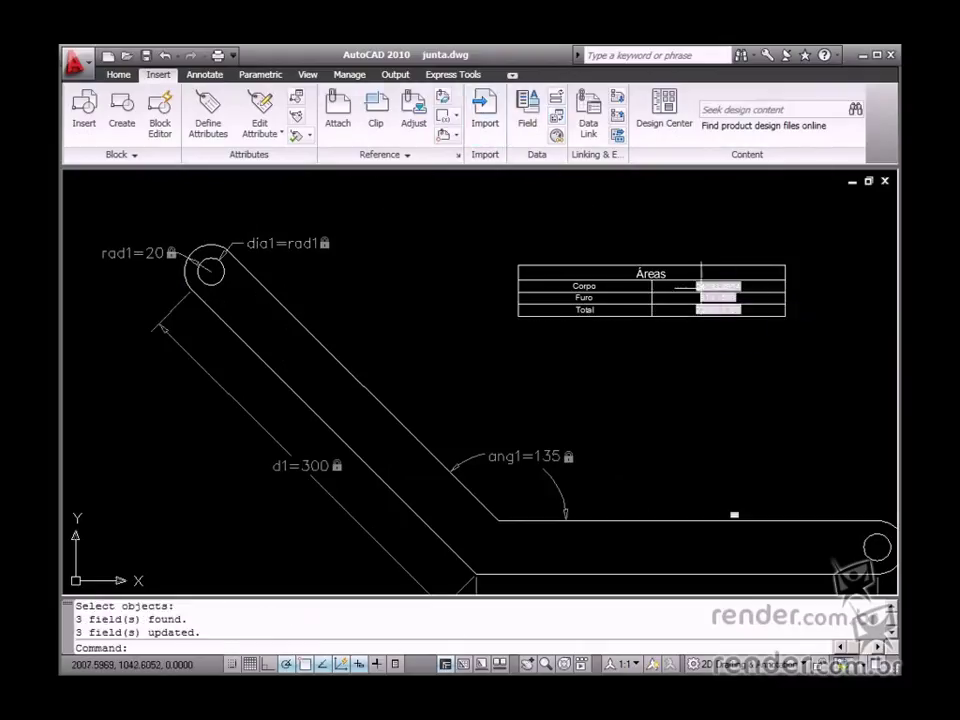